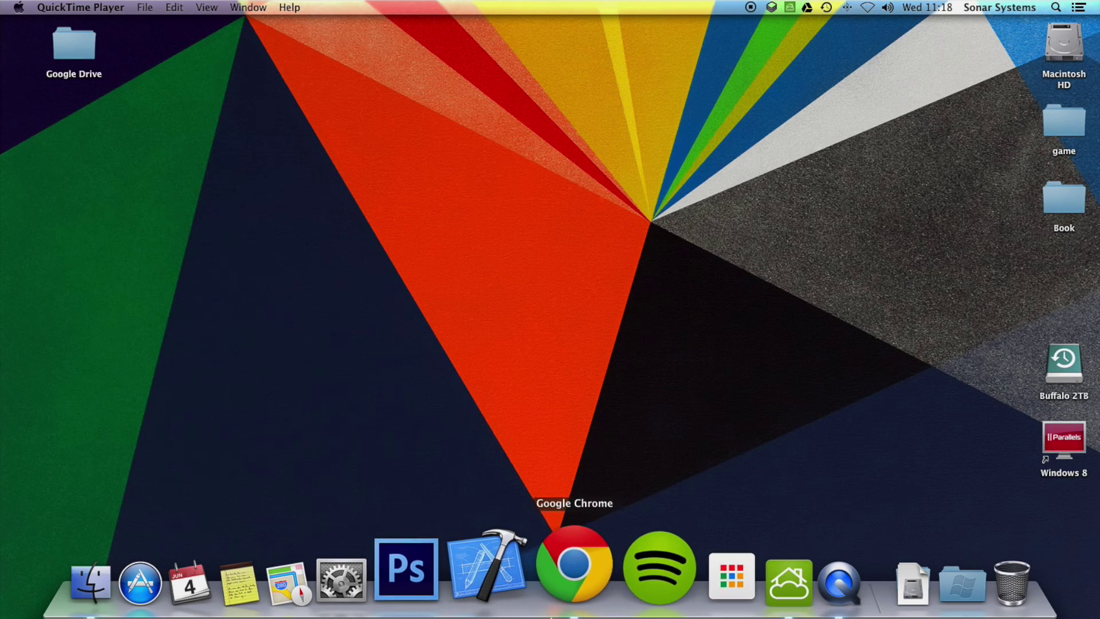
Launch Chrome from the Dock and load jquery.com from the address bar.
left_click(563, 583)
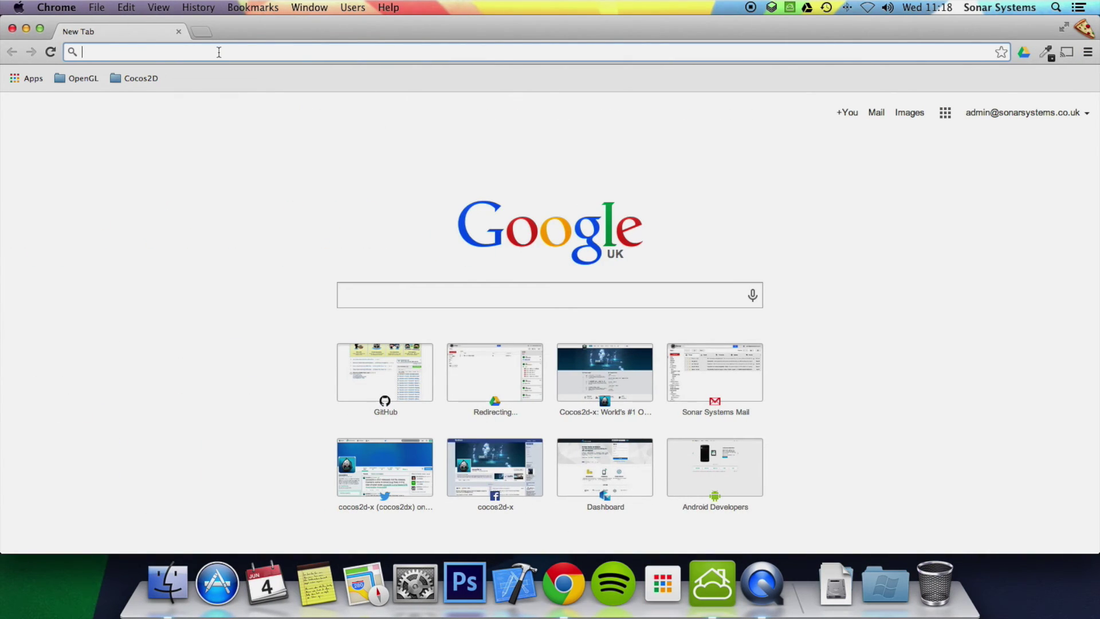
type("jquery")
key("Return")
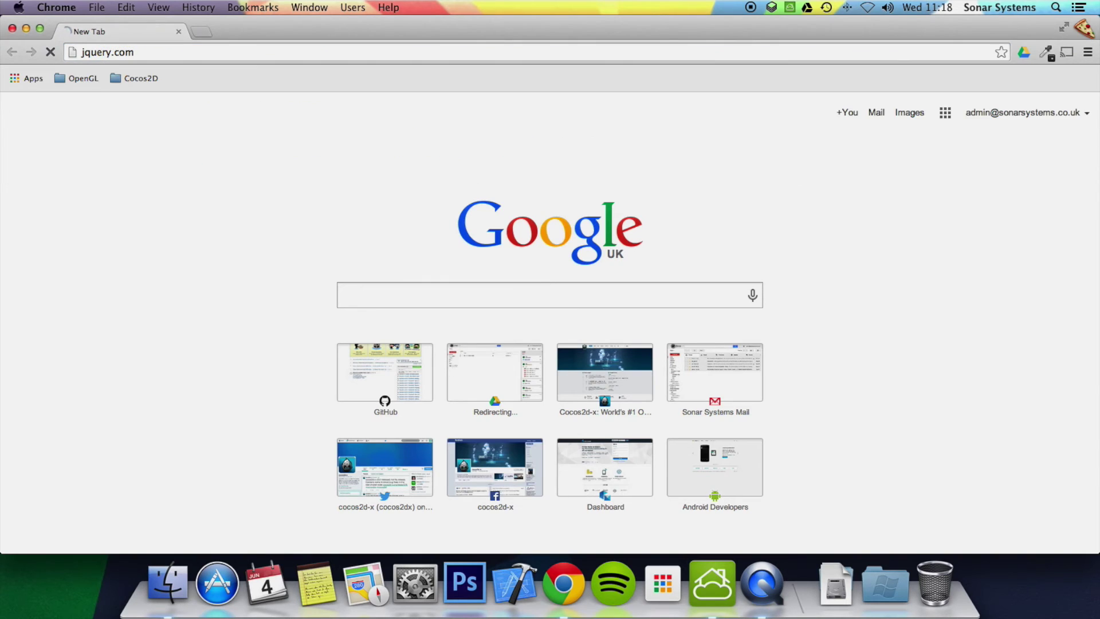